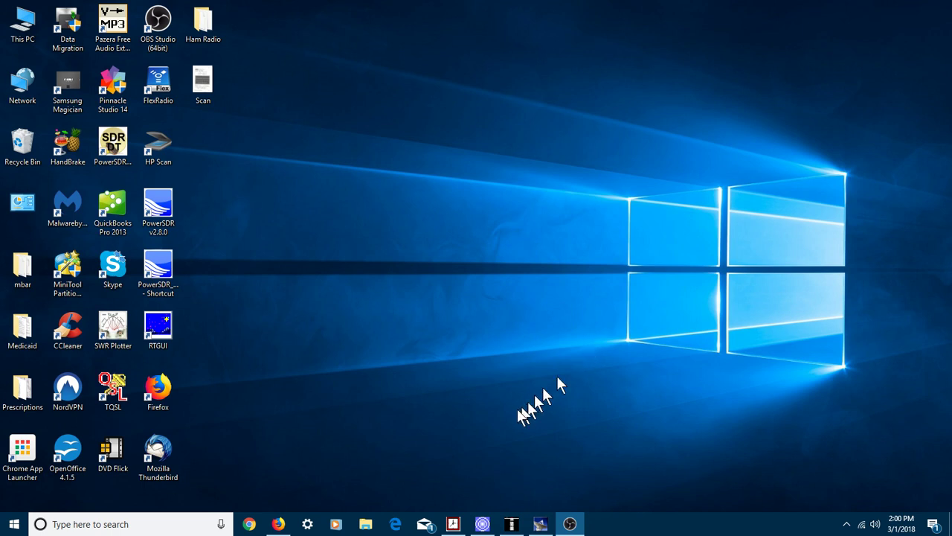
mouse_move(451, 529)
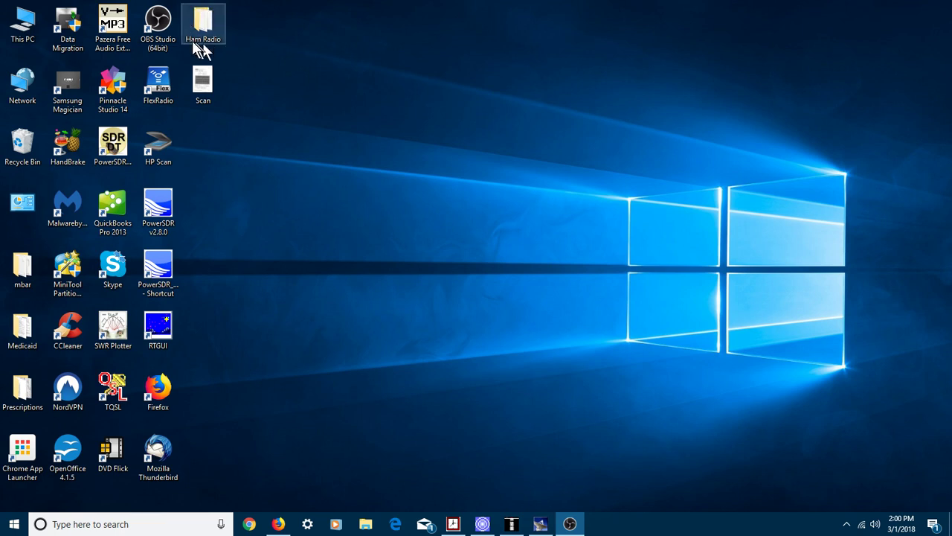
mouse_move(198, 48)
mouse_down()
mouse_move(223, 55)
mouse_move(206, 52)
mouse_up()
double_click(201, 22)
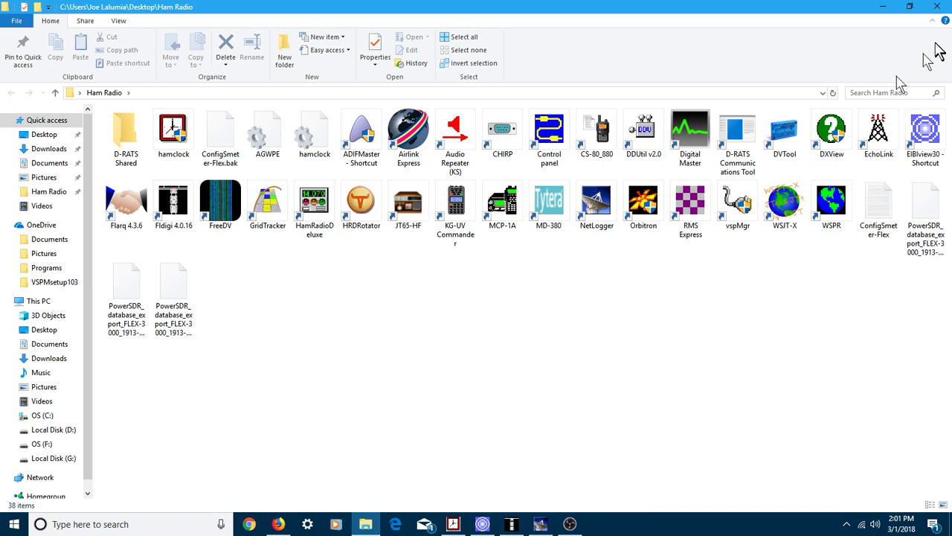
click(937, 9)
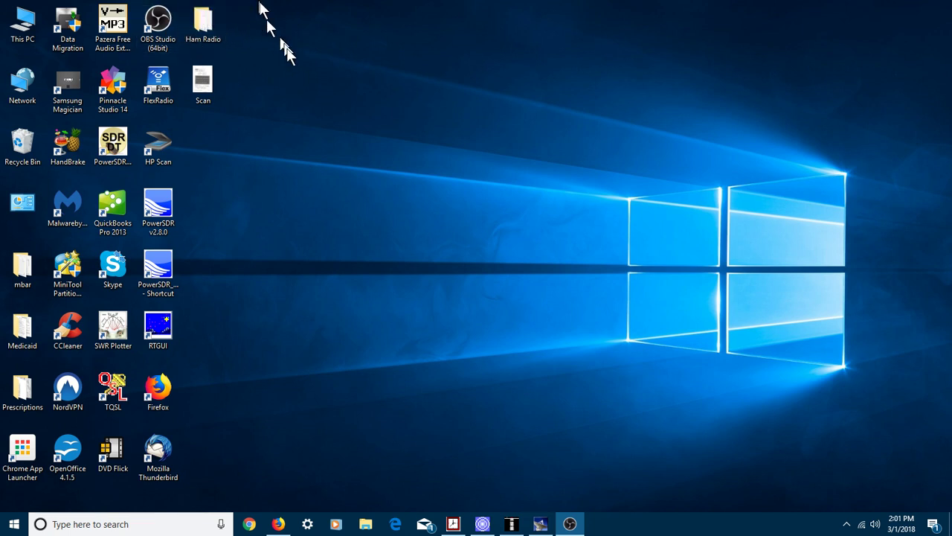
Restore Ham Clock to check the Central Time and UTC clocks, then close it.
click(453, 529)
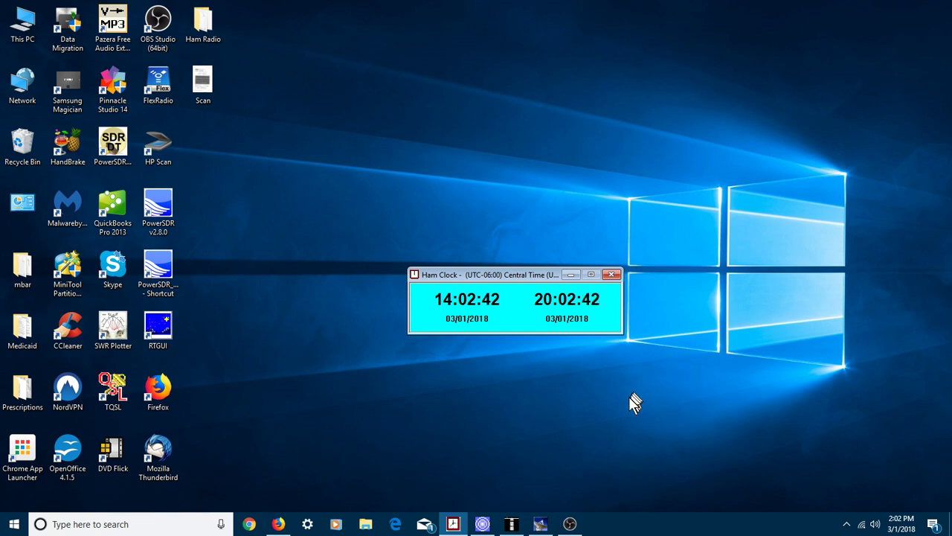
click(611, 275)
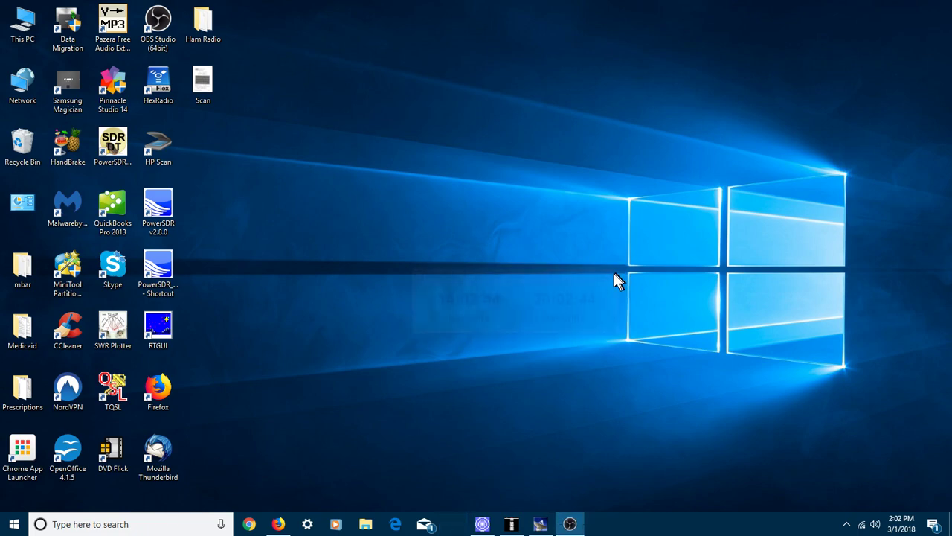
Restore EIBIview to show VOA's 15730 kHz French broadcast from Greenville B.
mouse_move(461, 526)
click(476, 465)
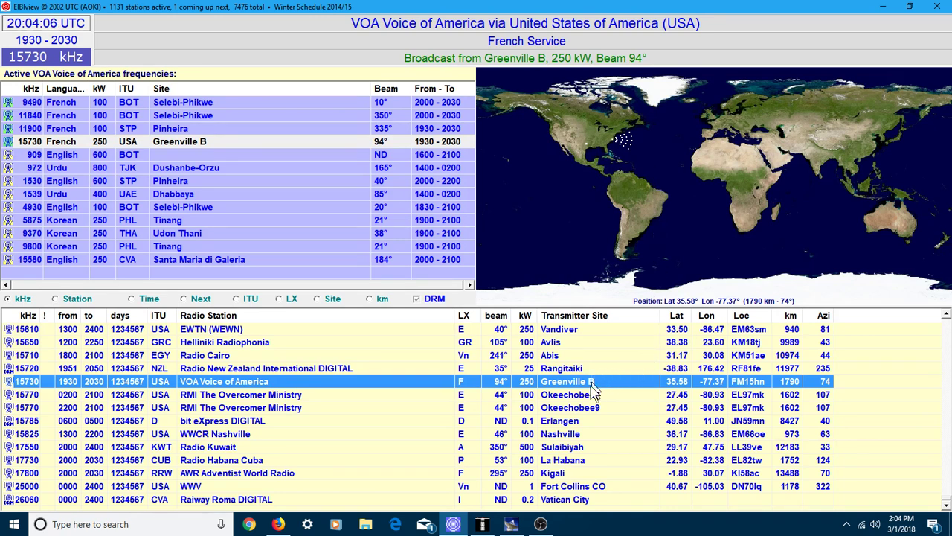
View the bit eXpress DIGITAL and RMI 15770 kHz station details, then close EIBIview.
click(575, 425)
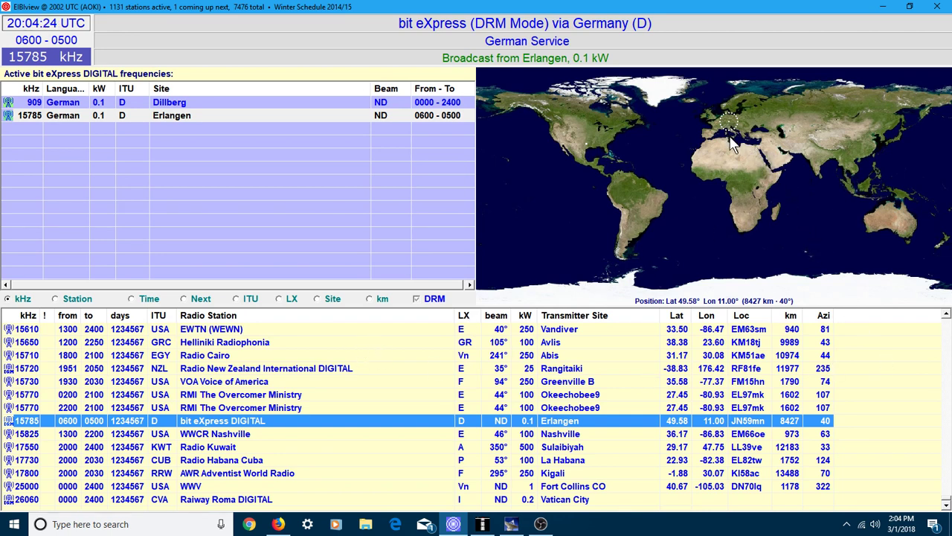
click(584, 395)
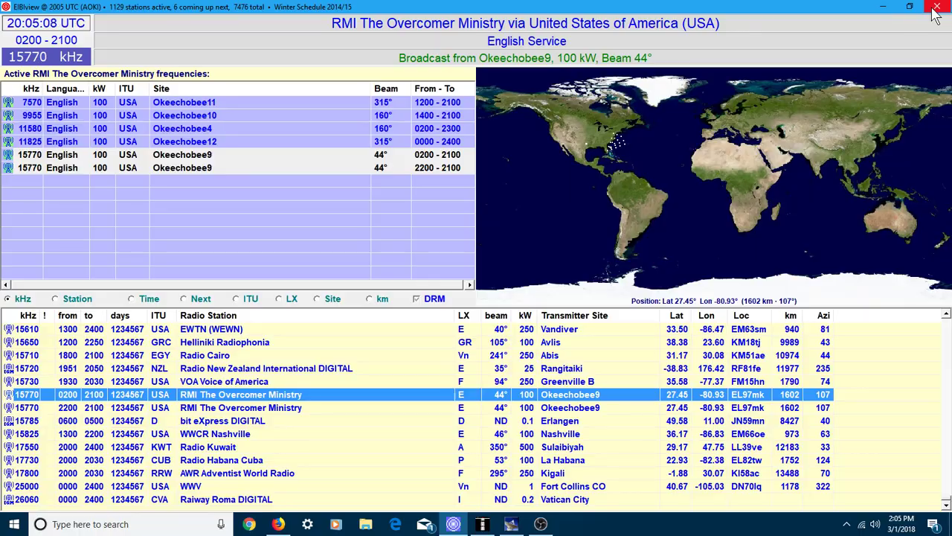
click(936, 14)
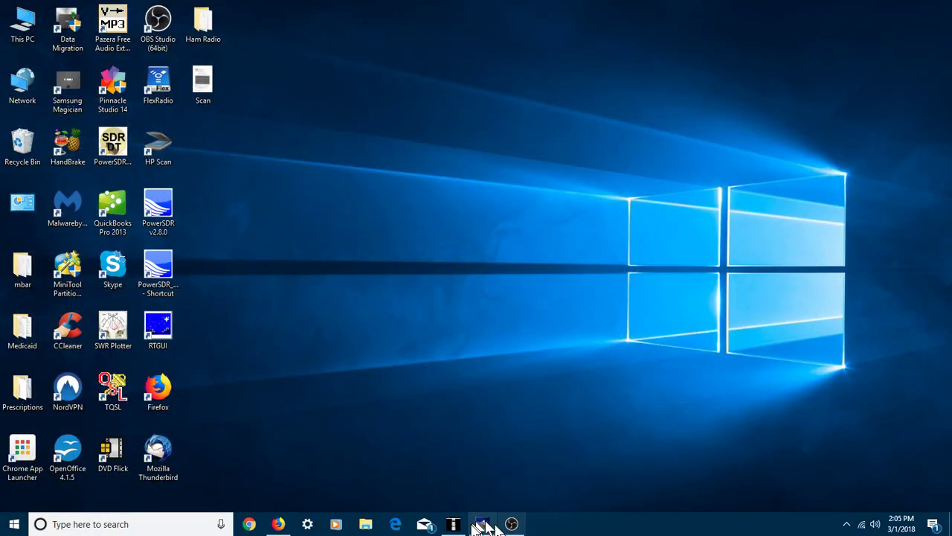
Restore fldigi at 14070.000 with decoded text filling its receive pane.
click(453, 524)
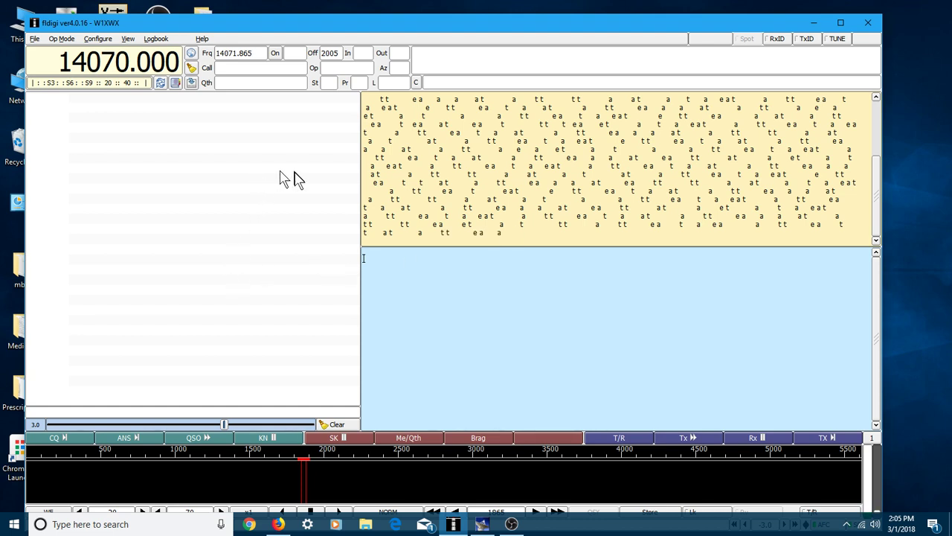
click(71, 41)
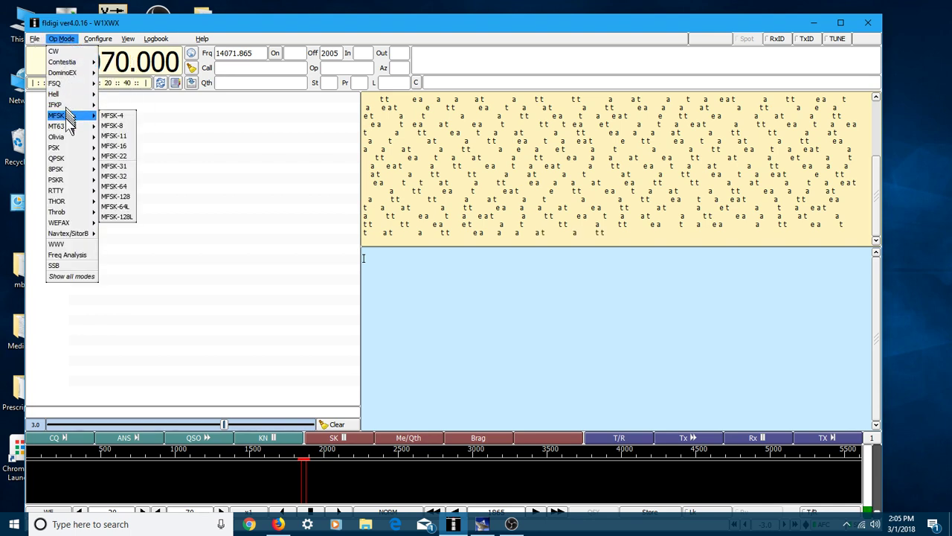
mouse_move(69, 185)
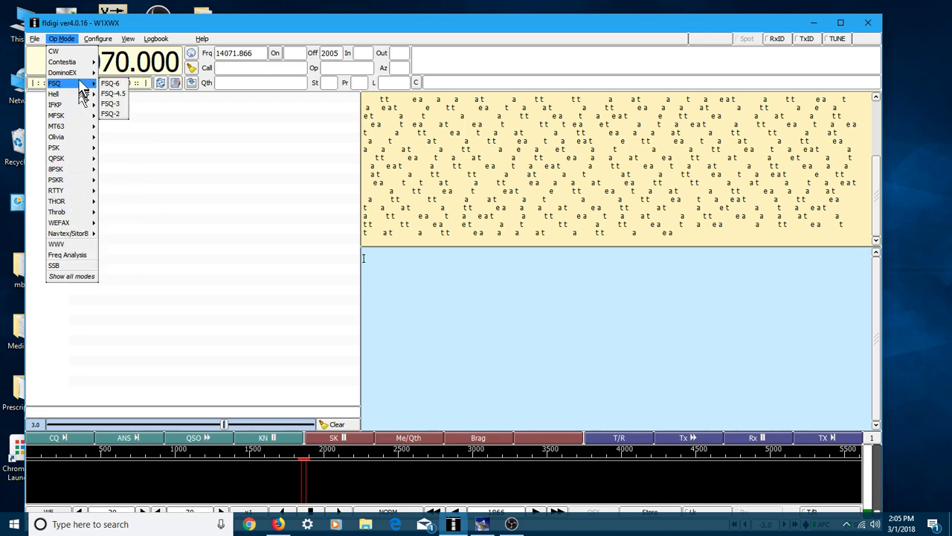
mouse_move(80, 66)
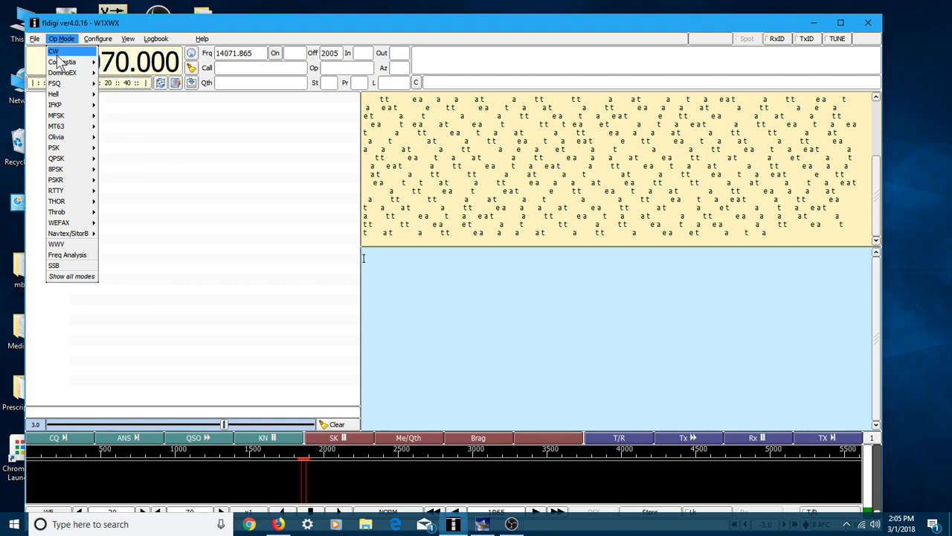
mouse_move(59, 64)
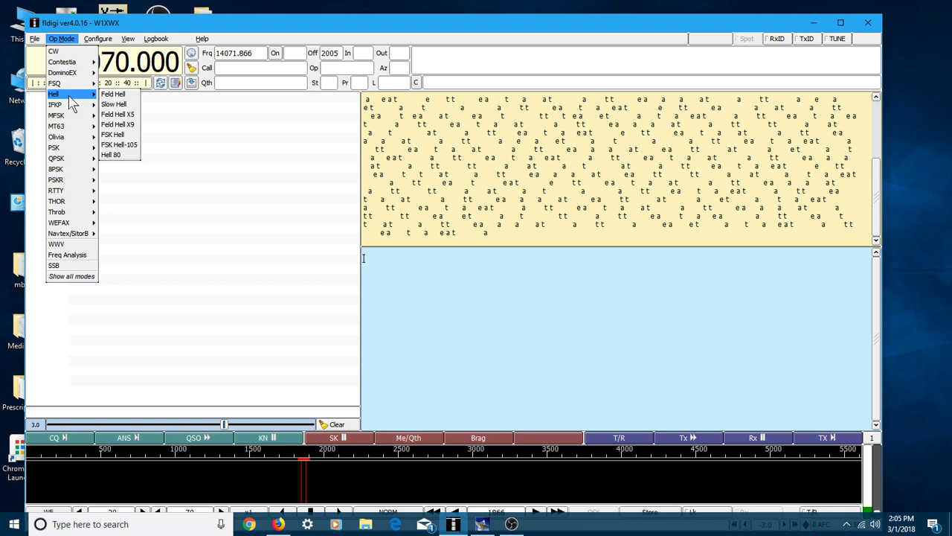
mouse_move(52, 211)
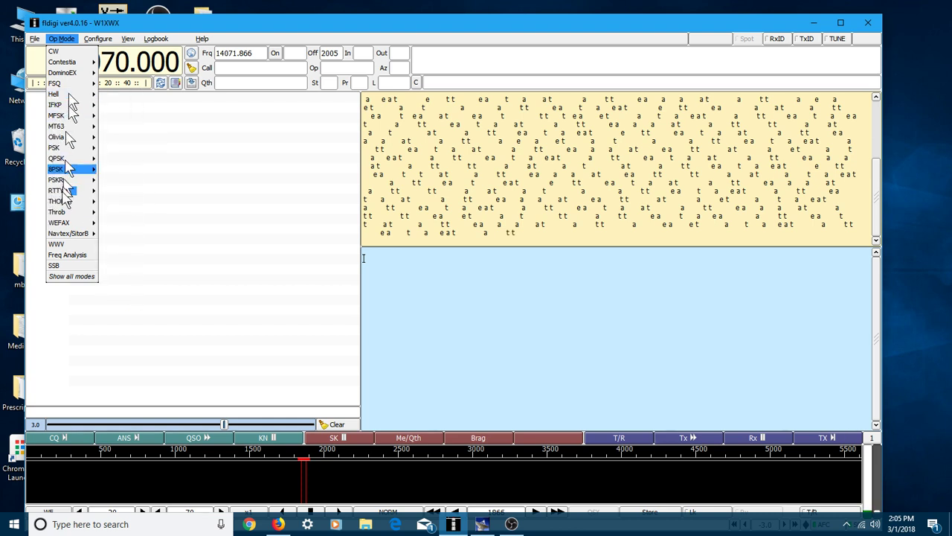
mouse_move(78, 186)
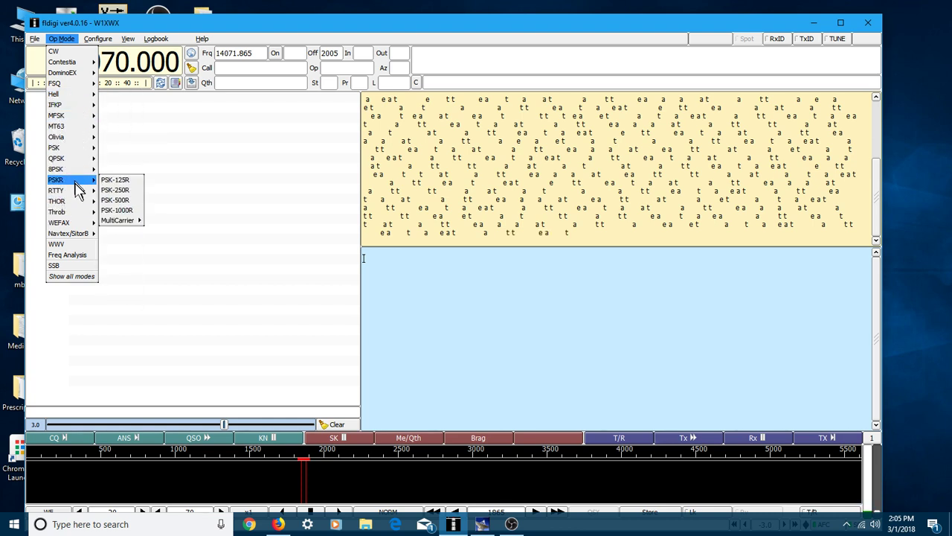
mouse_move(86, 165)
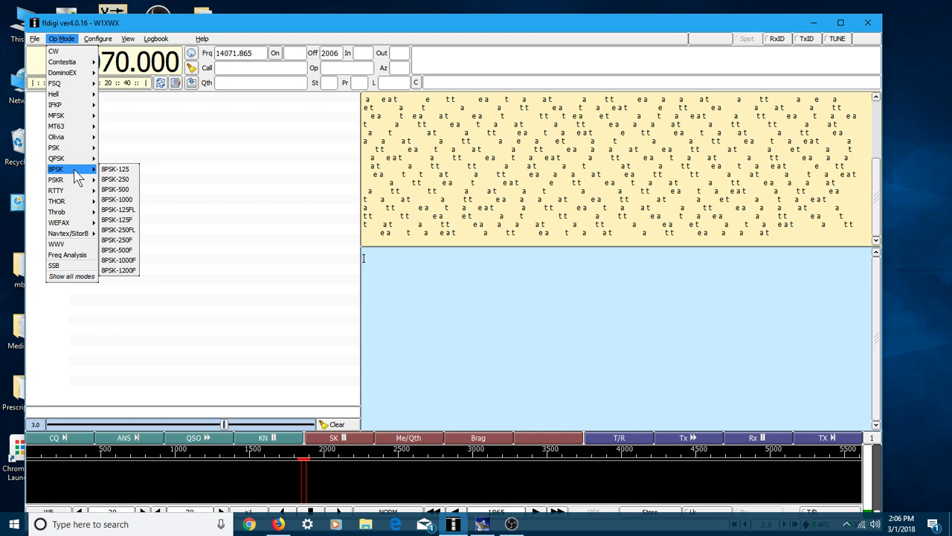
mouse_move(76, 148)
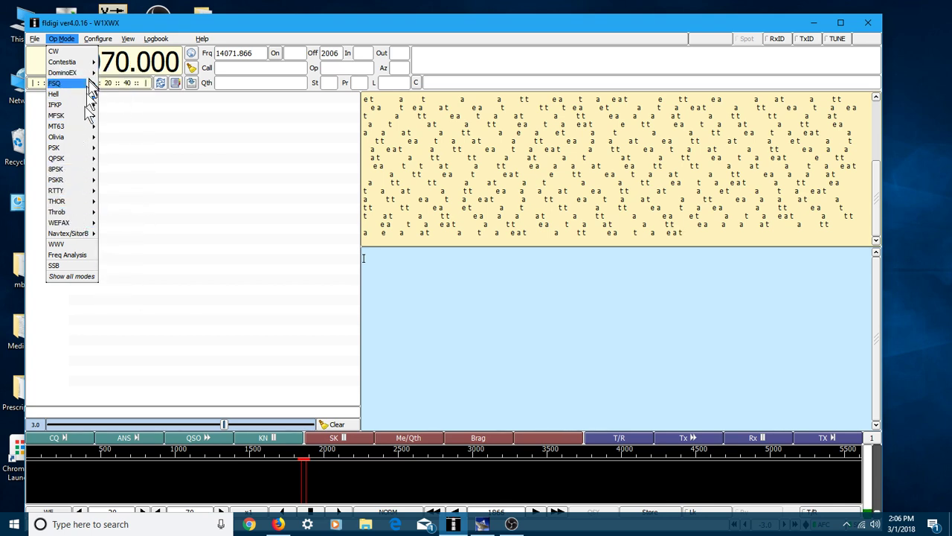
mouse_move(77, 223)
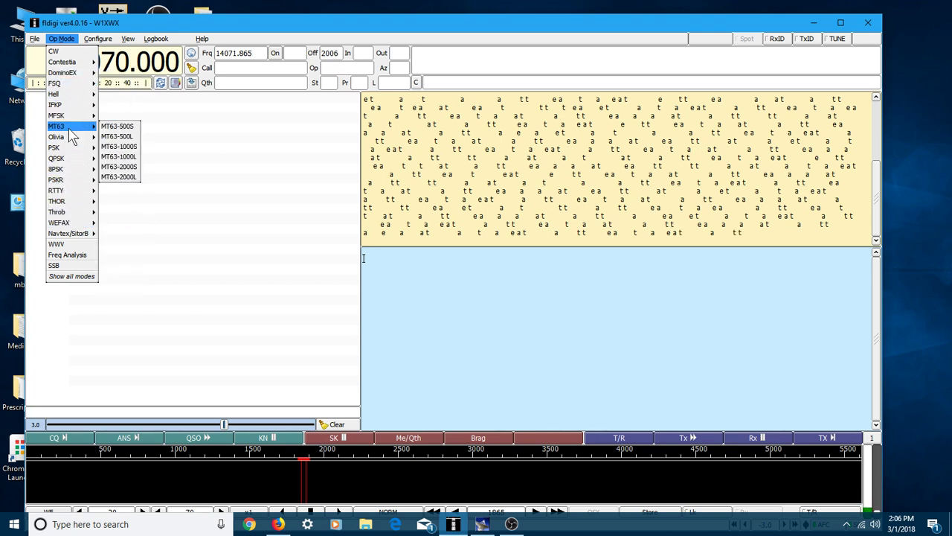
mouse_move(72, 107)
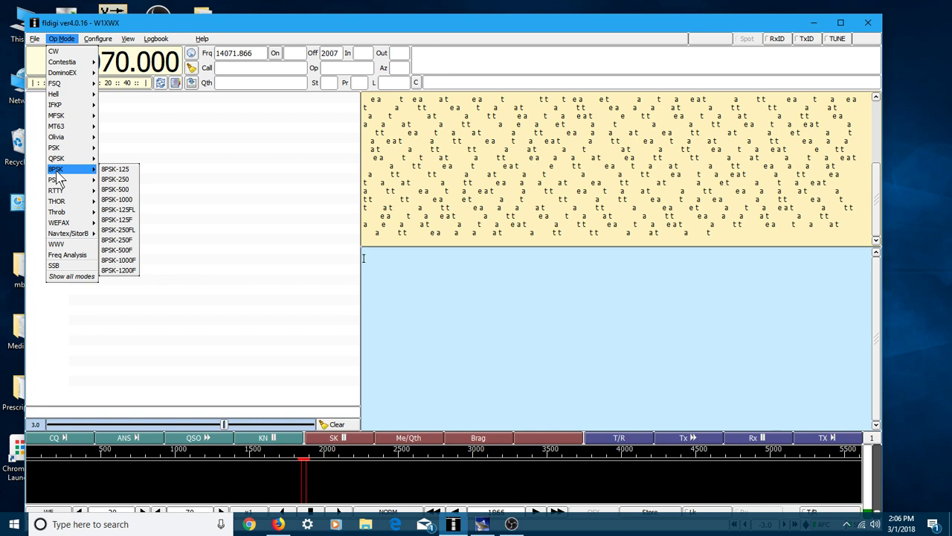
click(249, 160)
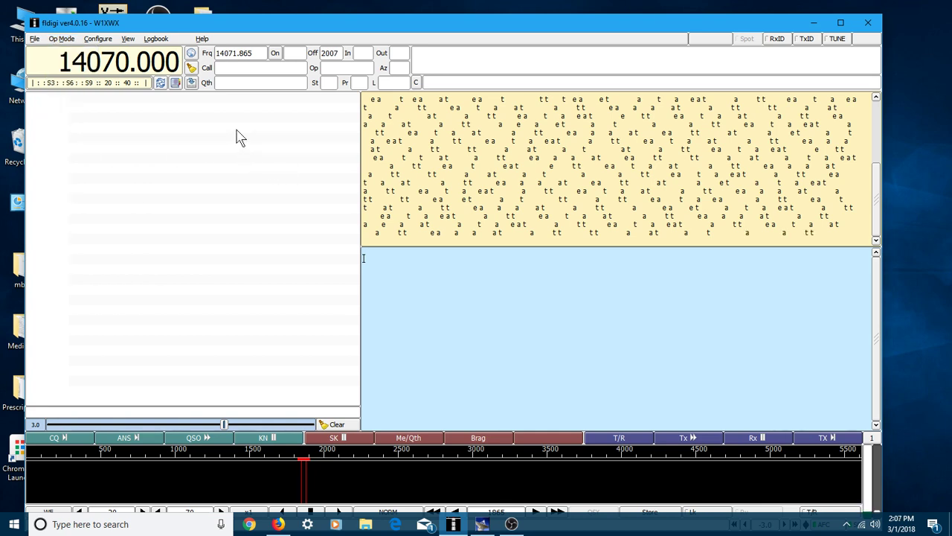
Close fldigi, answering Yes to the Confirm quit? prompt.
click(869, 23)
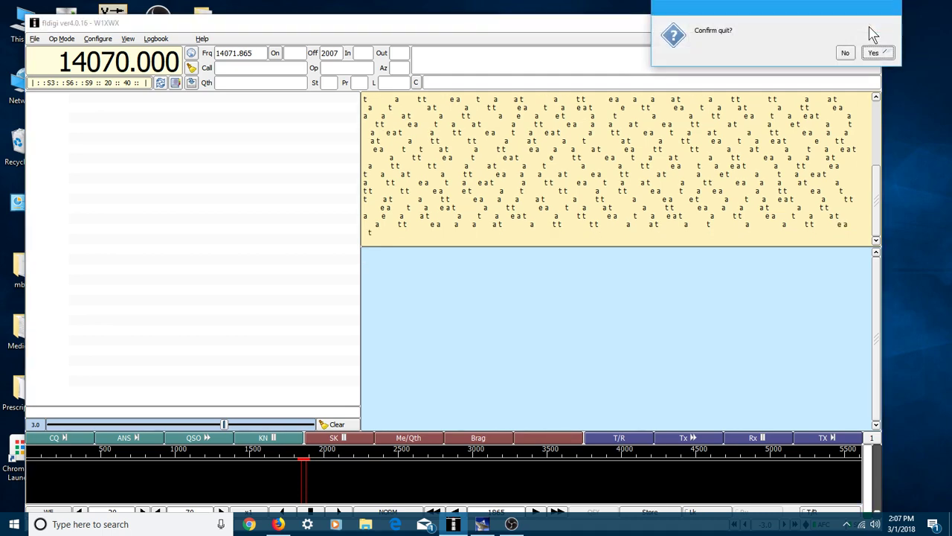
click(872, 53)
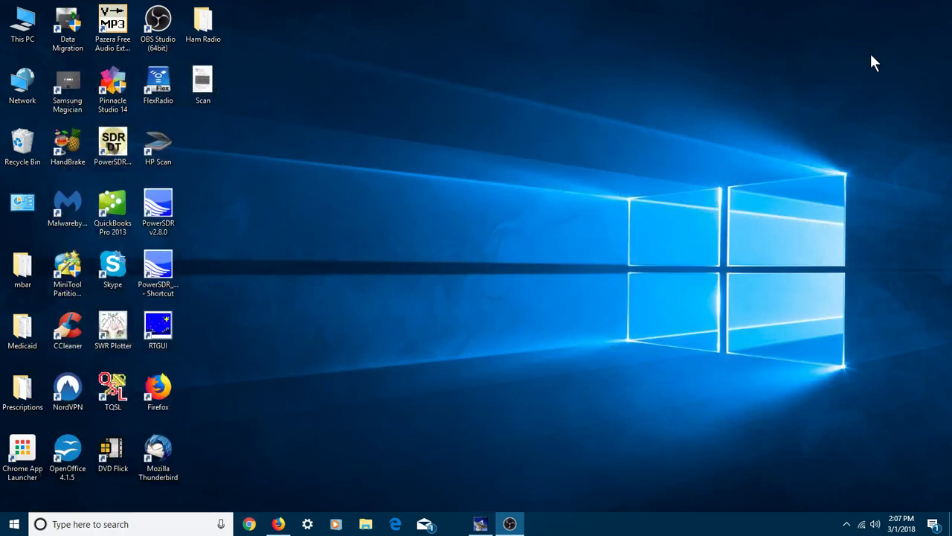
Restore NetLogger 3.1.5 and open its Nets In Progress list via Select Net.
click(451, 525)
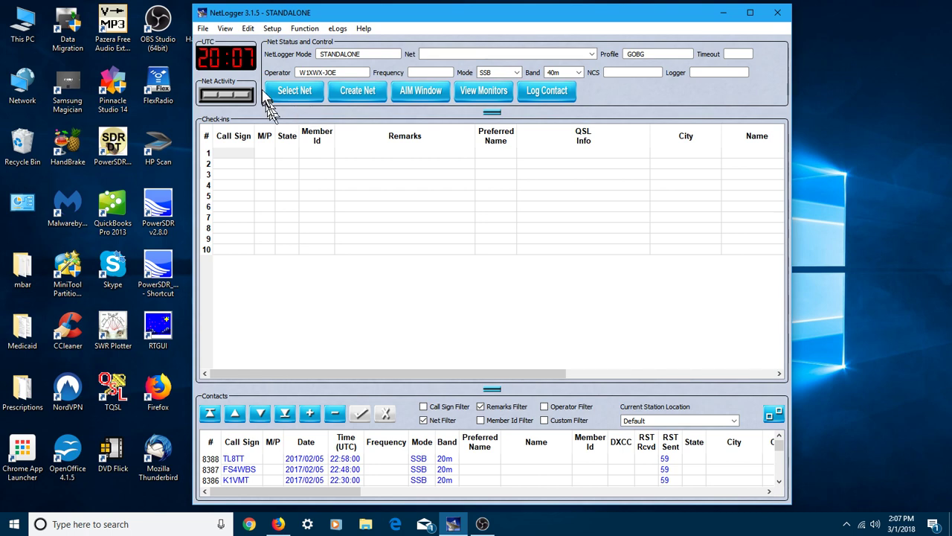
click(294, 92)
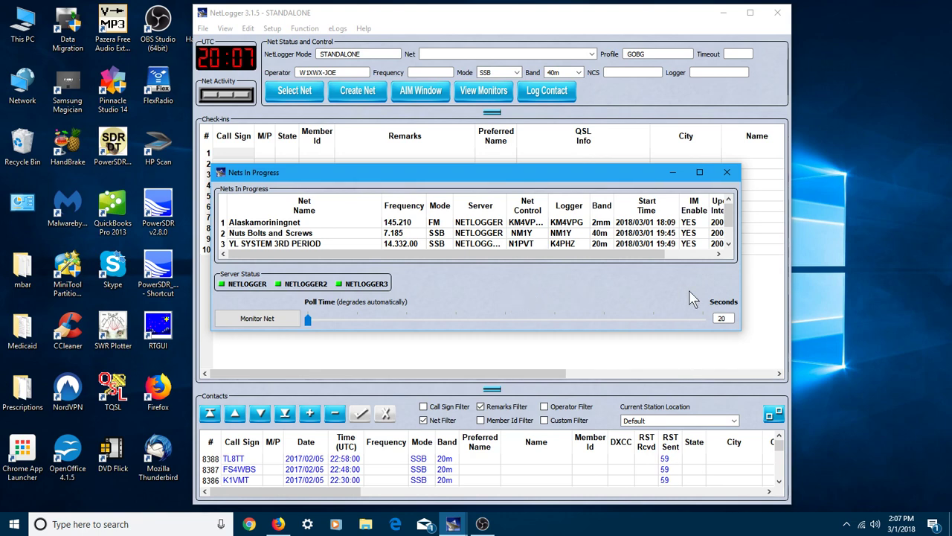
Select YL SYSTEM 3RD PERIOD (14.332.00 SSB, 20m) in the Nets In Progress list.
click(729, 247)
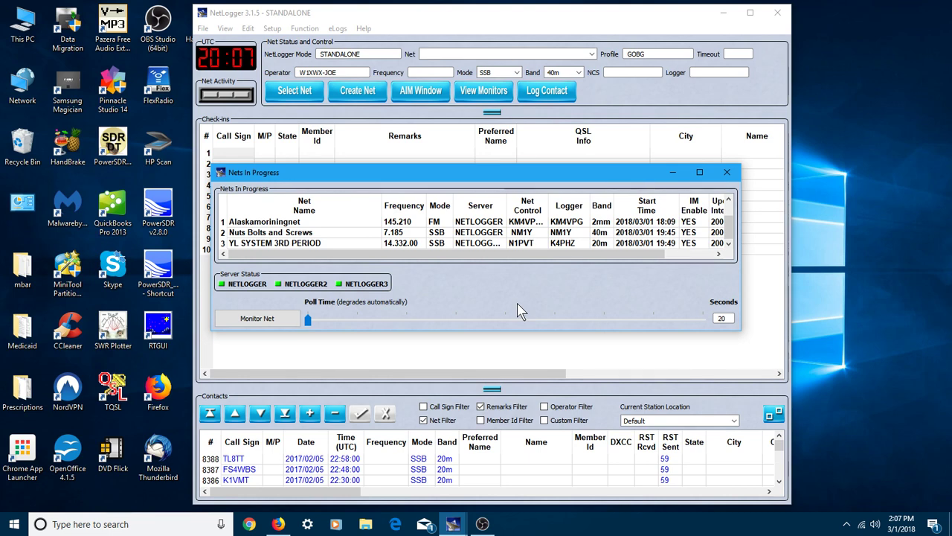
click(280, 243)
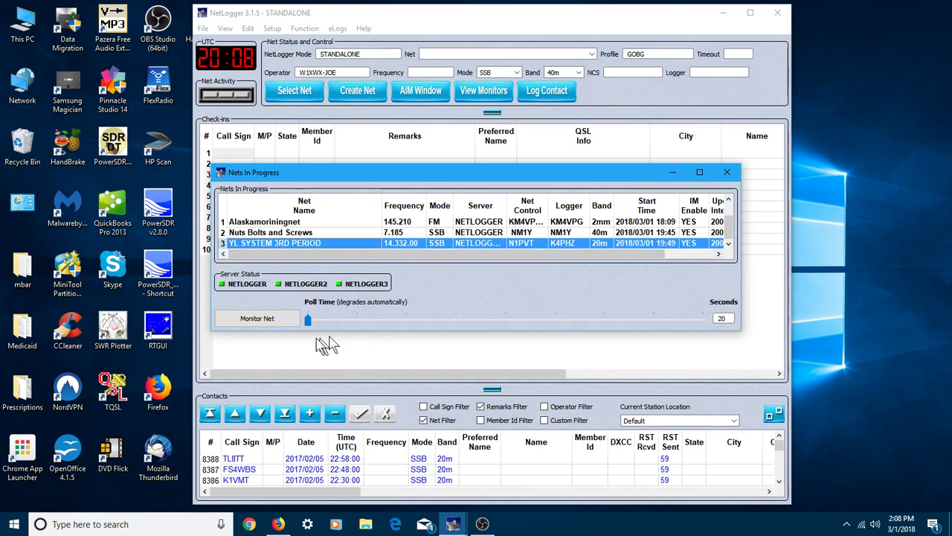
Monitor the YL SYSTEM 3RD PERIOD net so its nine check-ins appear.
click(255, 318)
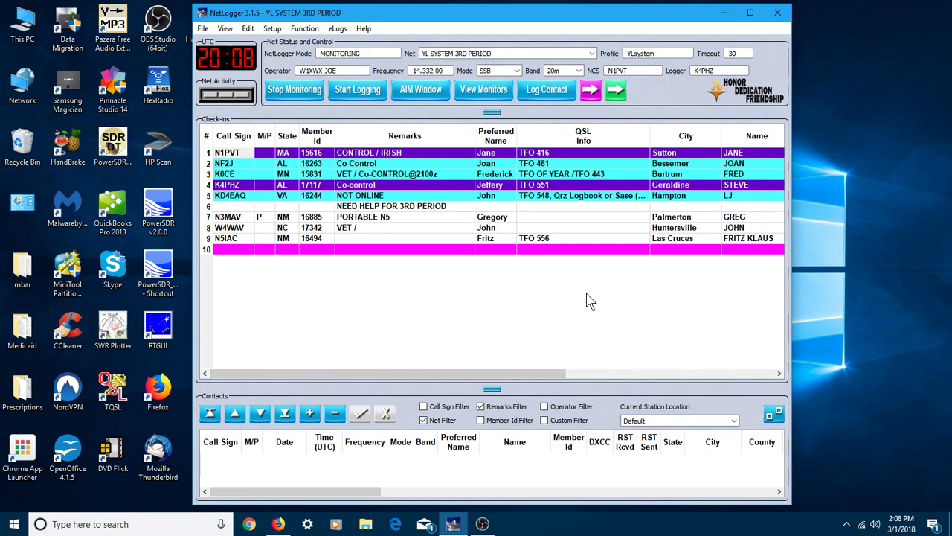
click(250, 154)
Open the net's AIM chat, move it fully into view, read it, then close it.
click(415, 99)
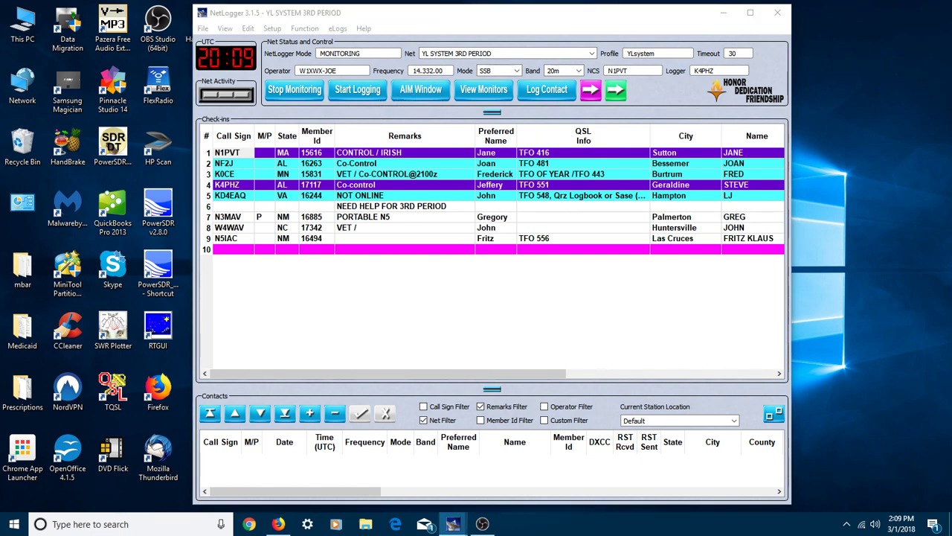
drag(935, 80, 786, 39)
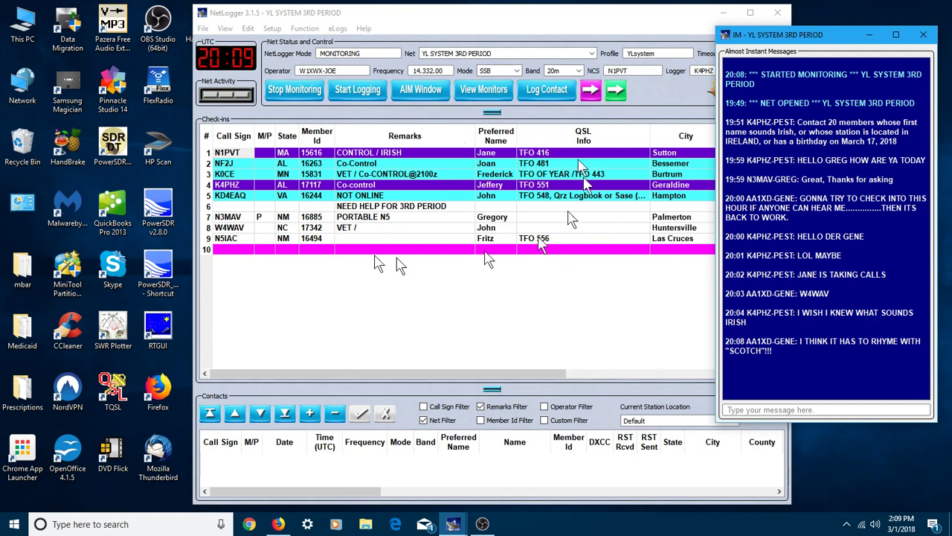
click(747, 408)
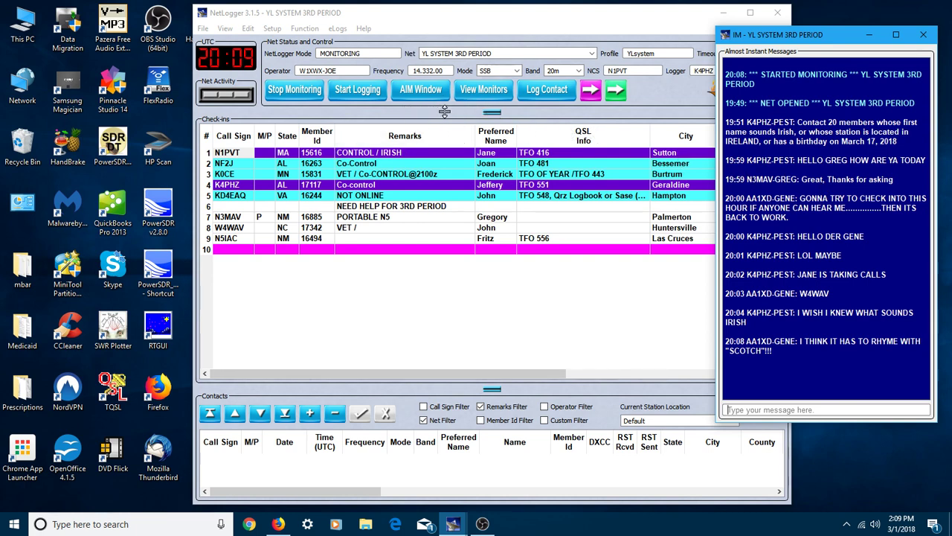
click(923, 34)
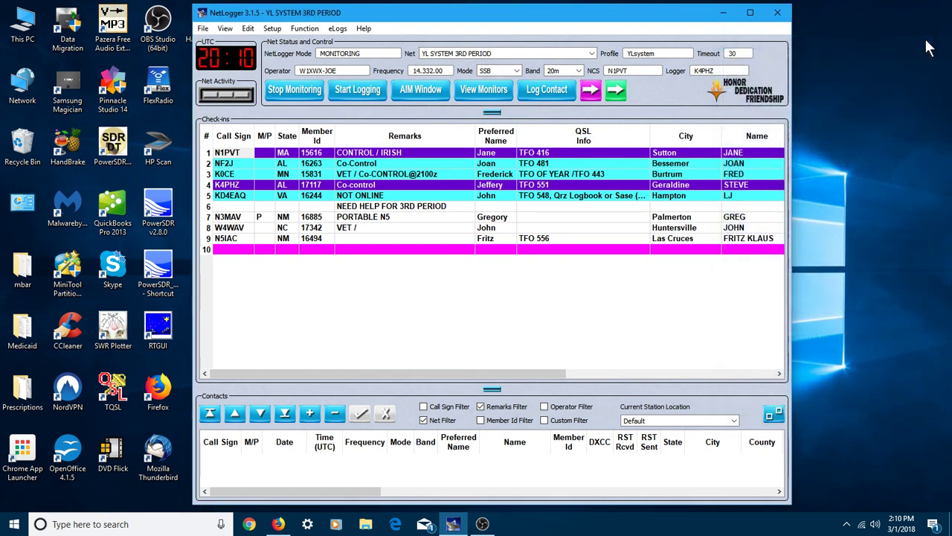
Exit NetLogger with Yes at the confirmation, then open the Ham Radio desktop folder.
click(778, 15)
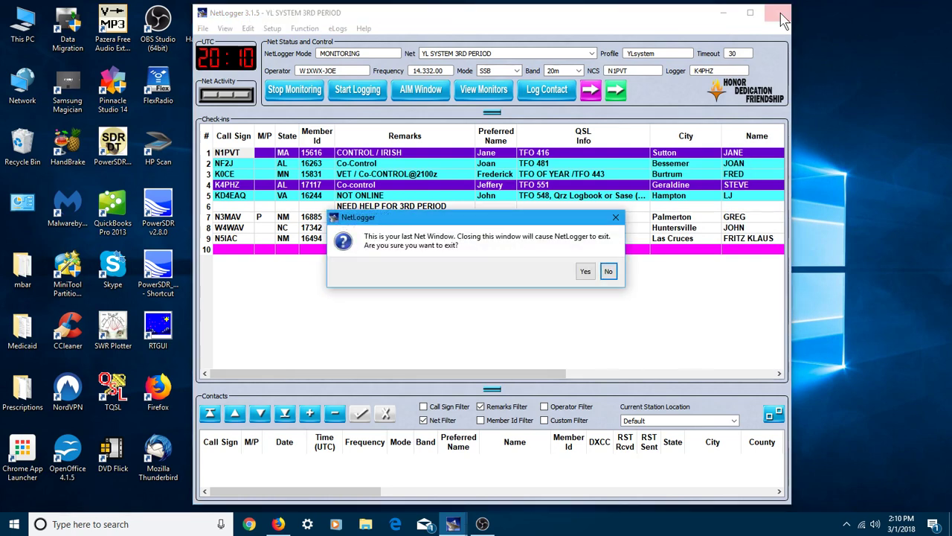
click(585, 272)
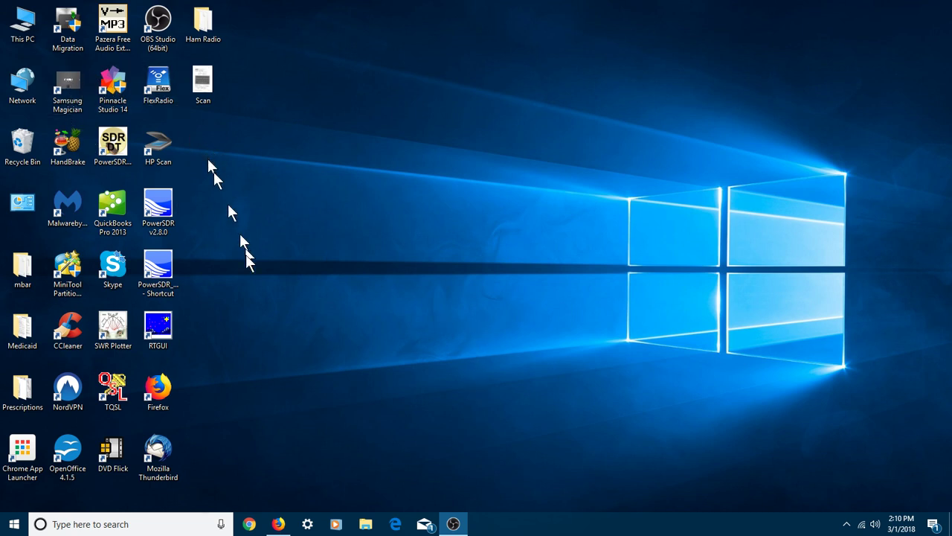
double_click(203, 22)
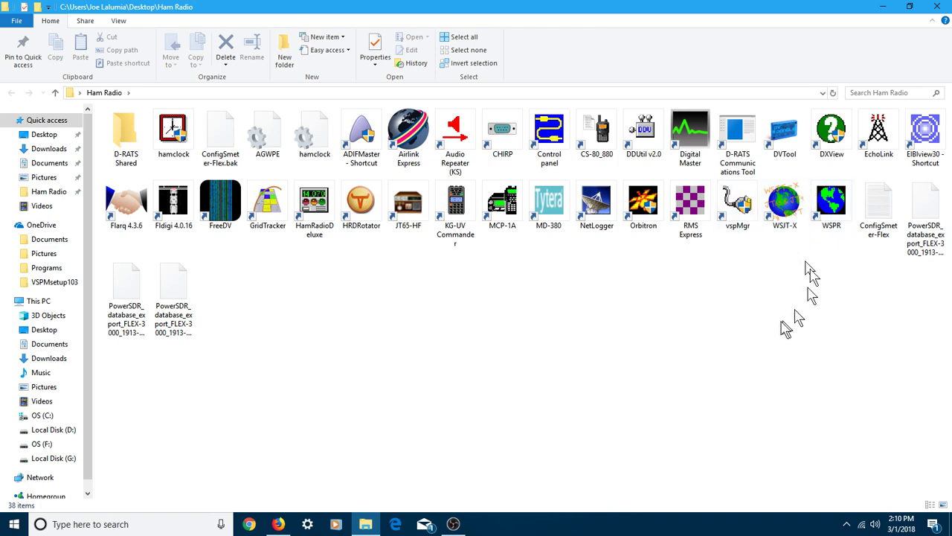
Start WSJT-X v1.8.0-rc3 from its shortcut in the Ham Radio folder.
click(780, 216)
double_click(780, 216)
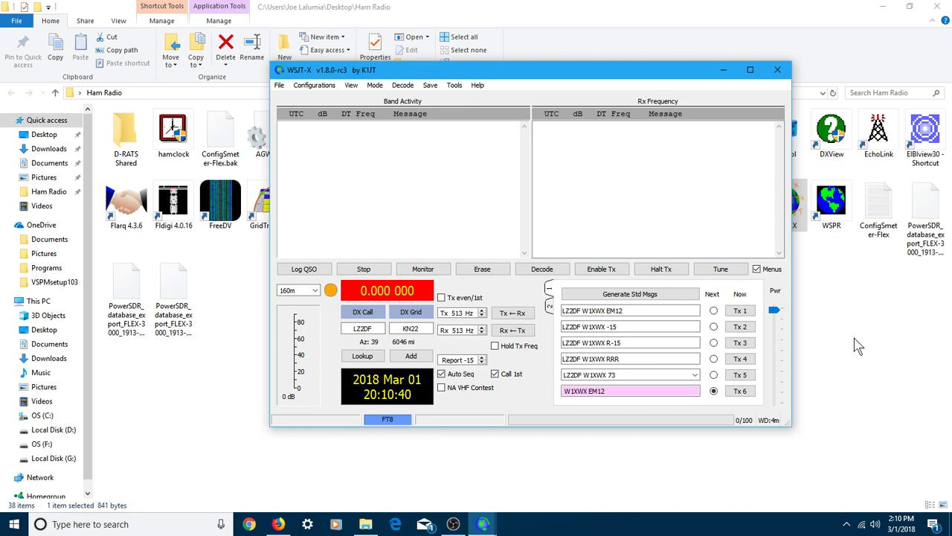
Switch WSJT-X to FT8 mode and dismiss both Rig Control Error prompts.
click(374, 86)
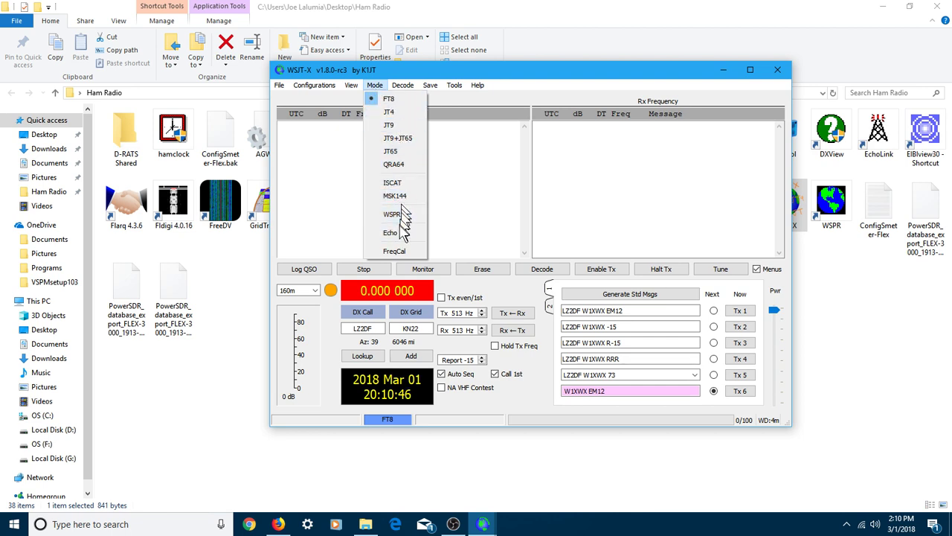
click(390, 100)
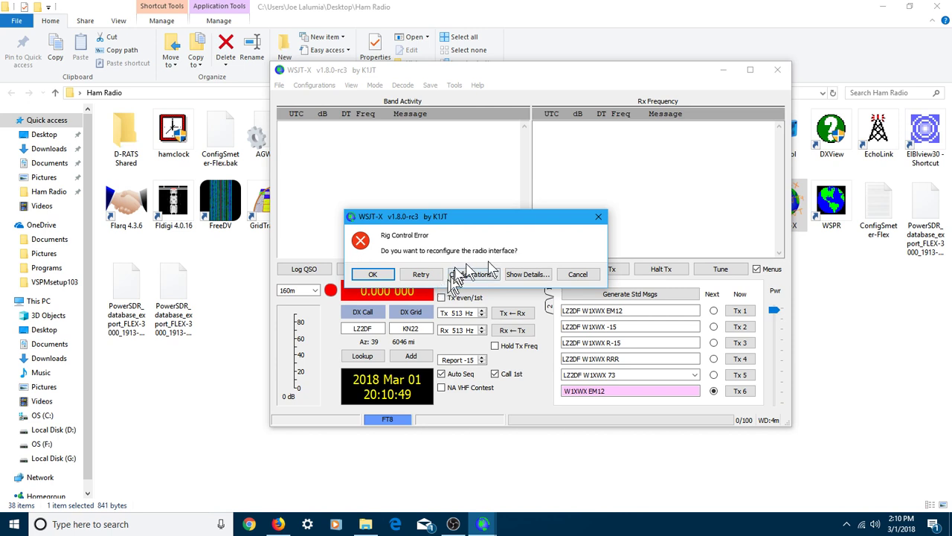
click(366, 276)
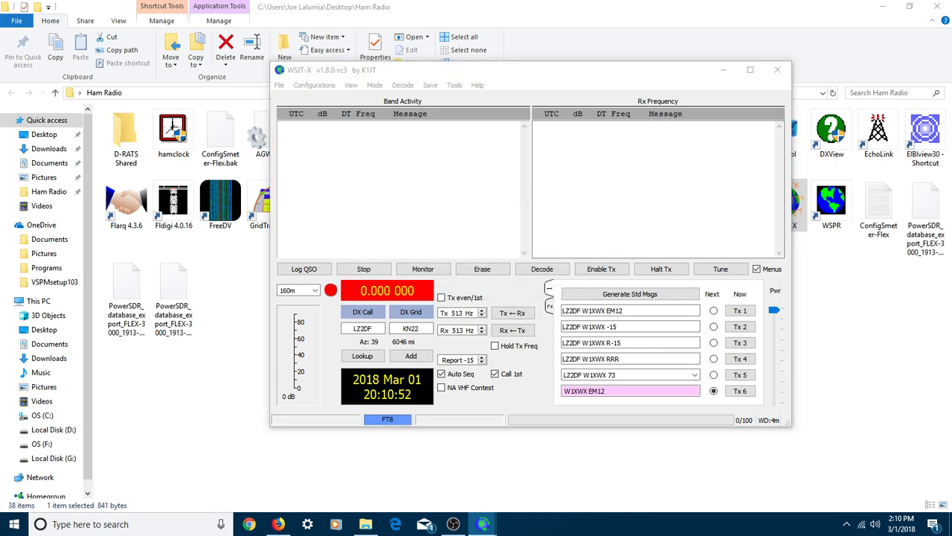
click(374, 86)
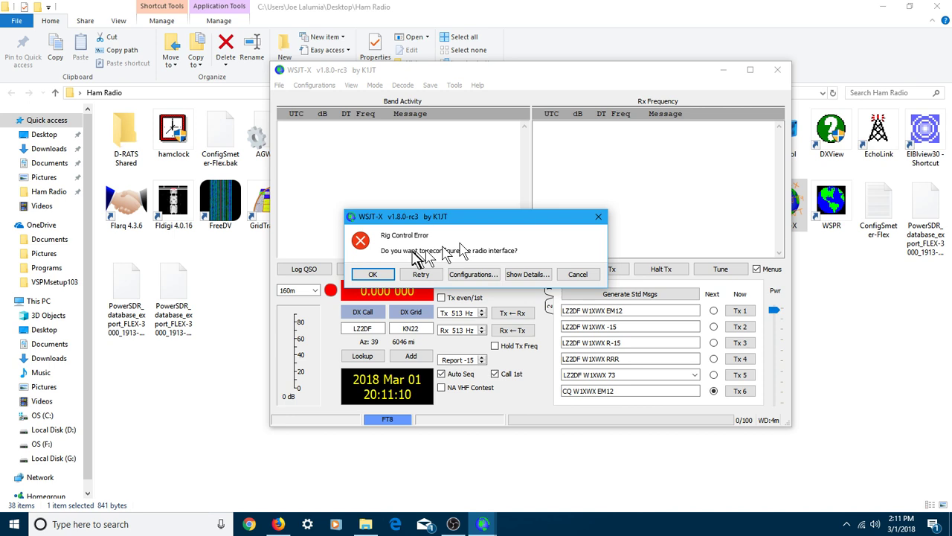
click(381, 274)
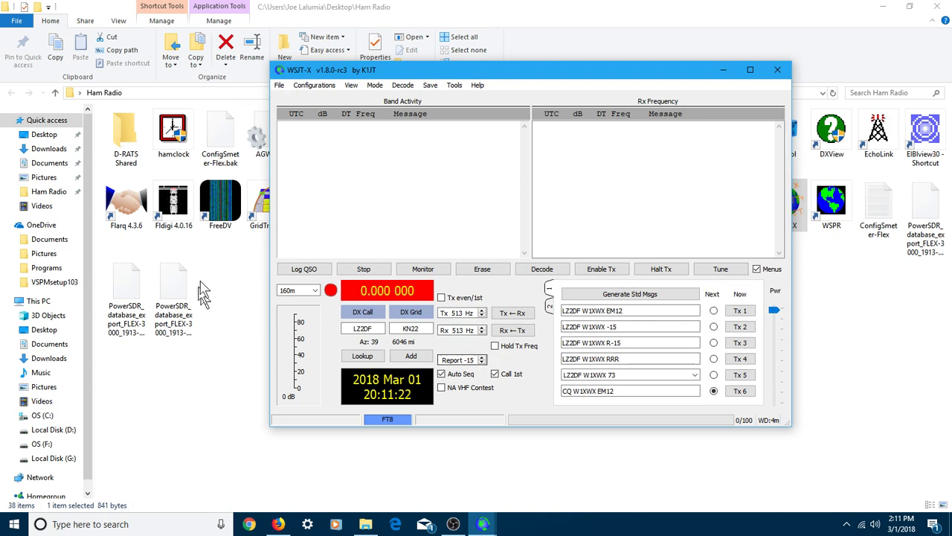
Close the WSJT-X window, leaving the 38-item Ham Radio folder visible.
click(782, 76)
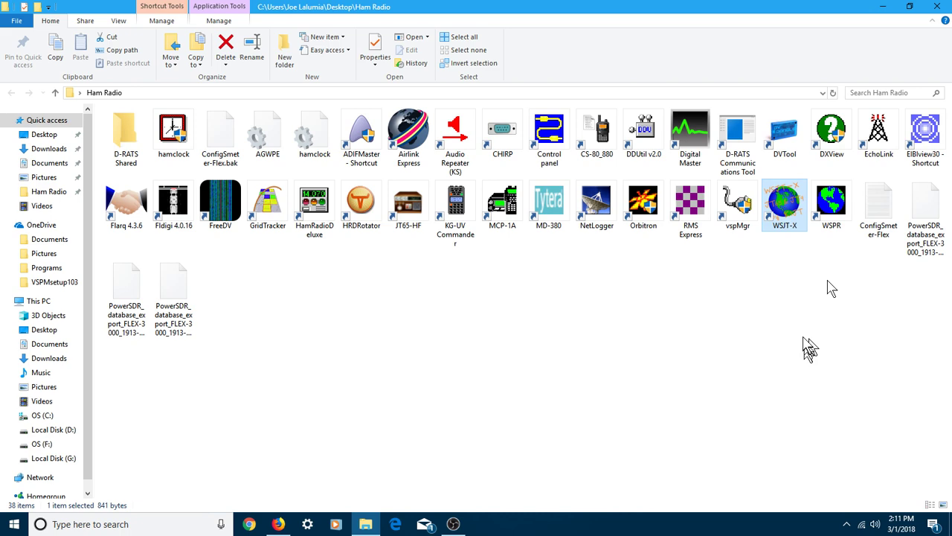